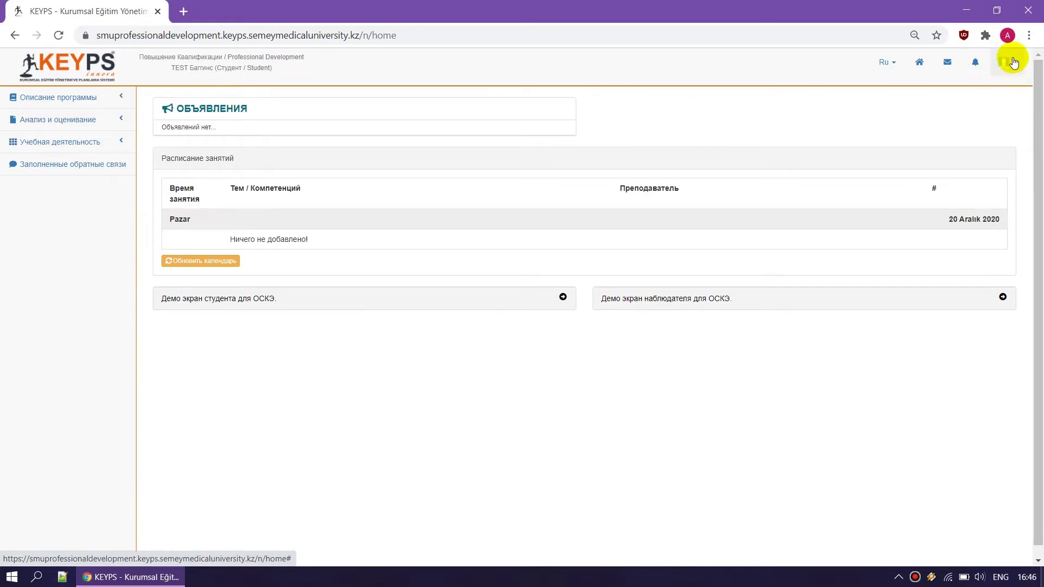
Step: View the profile page and its password change form, closing the form without entering anything
left_click(1005, 67)
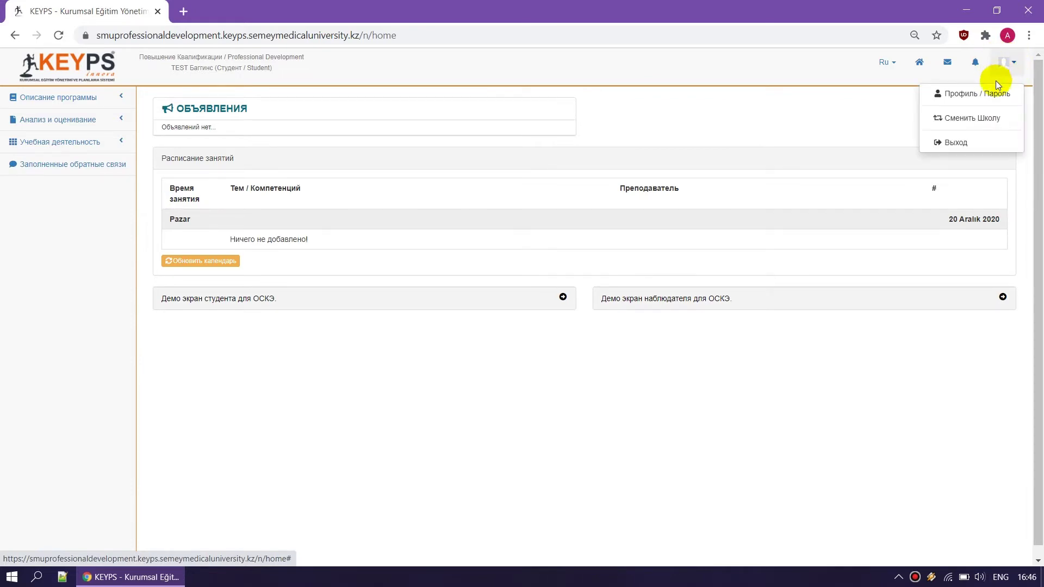
left_click(991, 97)
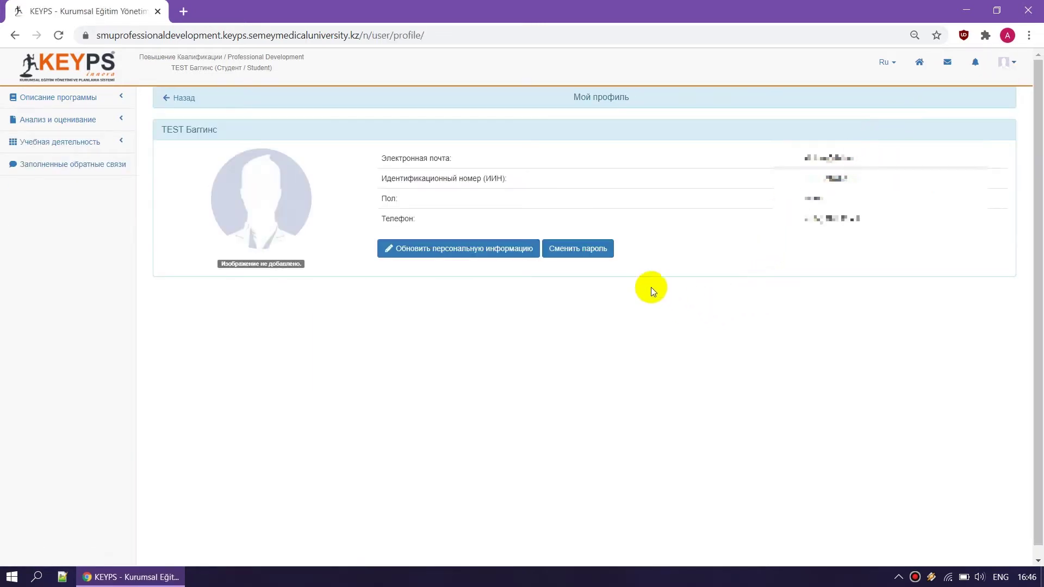
left_click(585, 248)
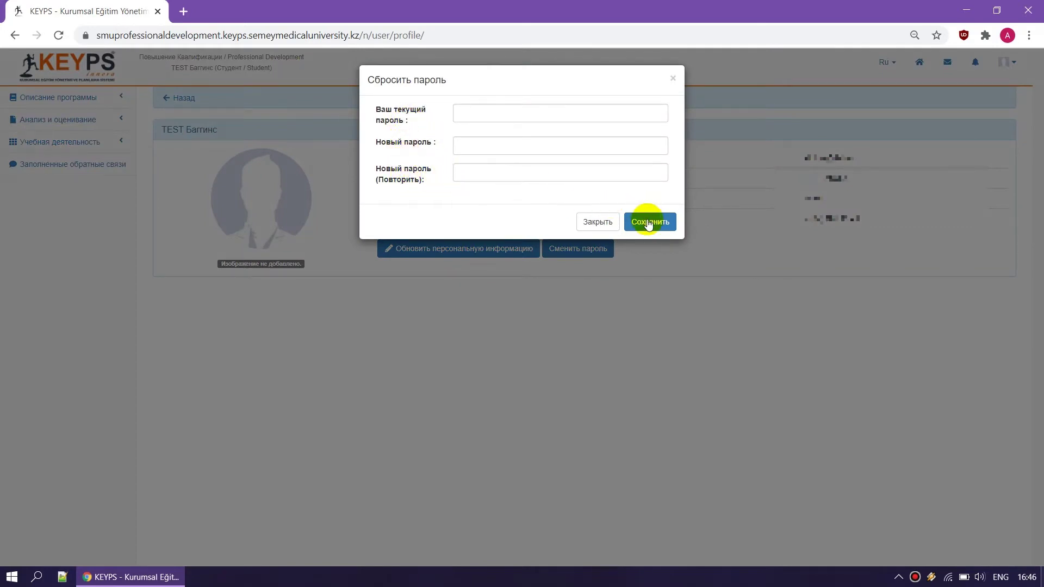
left_click(601, 221)
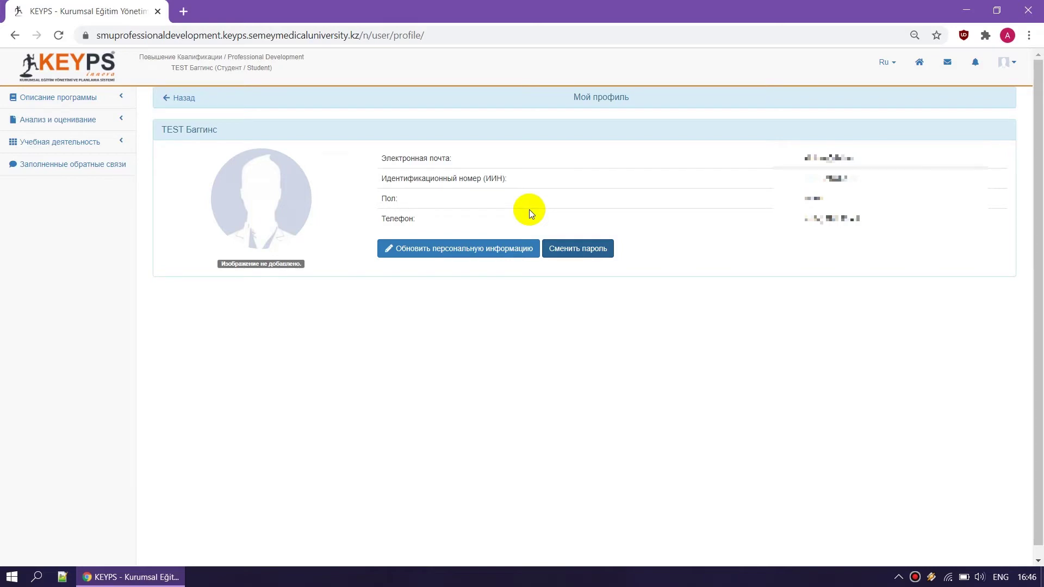
Step: Open the disciplines list and view the topics of the discipline «Домены обучения и методы оценки»
left_click(96, 106)
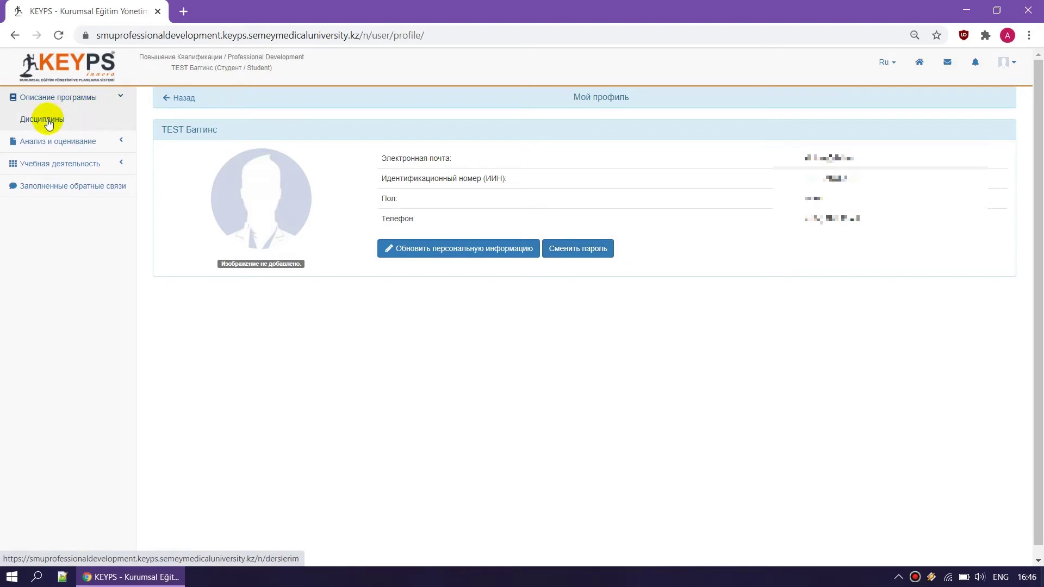
left_click(49, 124)
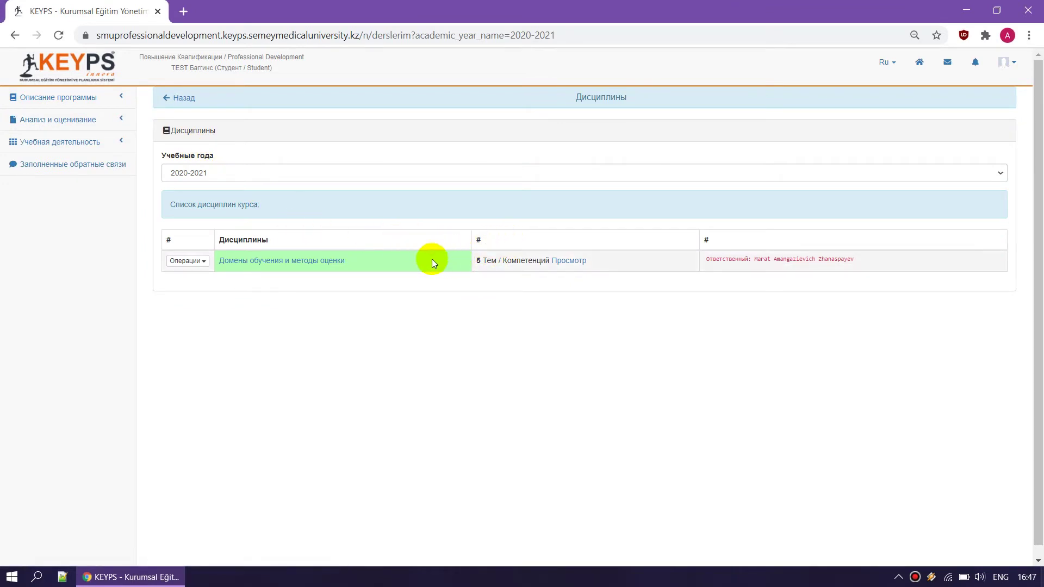
left_click_drag(360, 261, 217, 263)
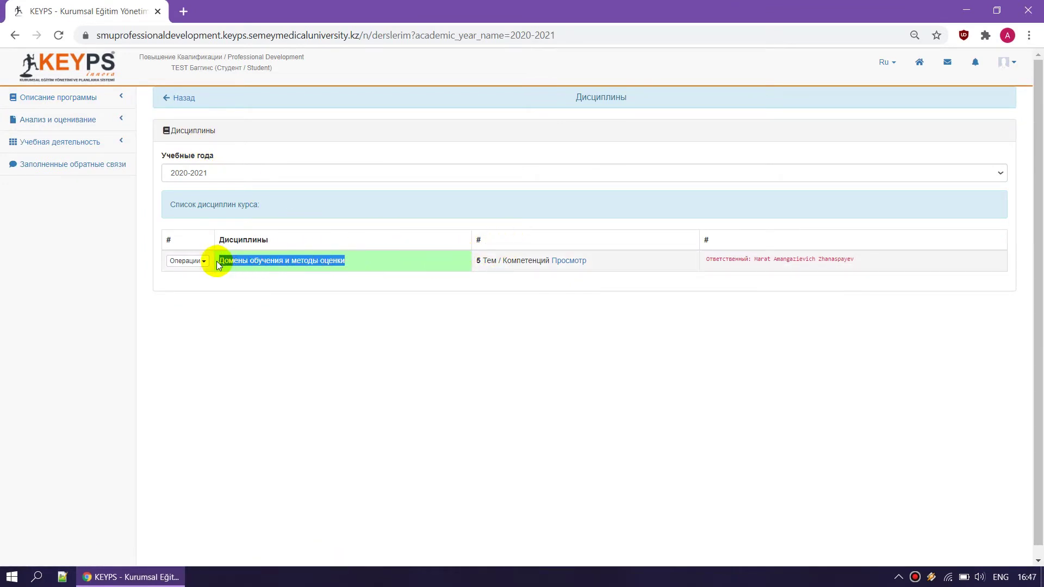
left_click_drag(471, 262, 496, 261)
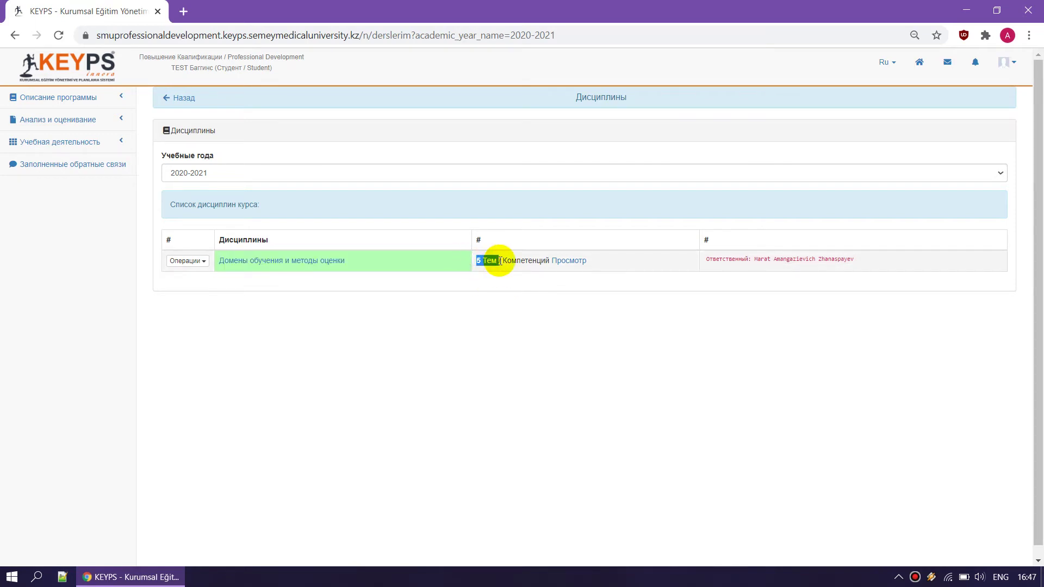
left_click(573, 265)
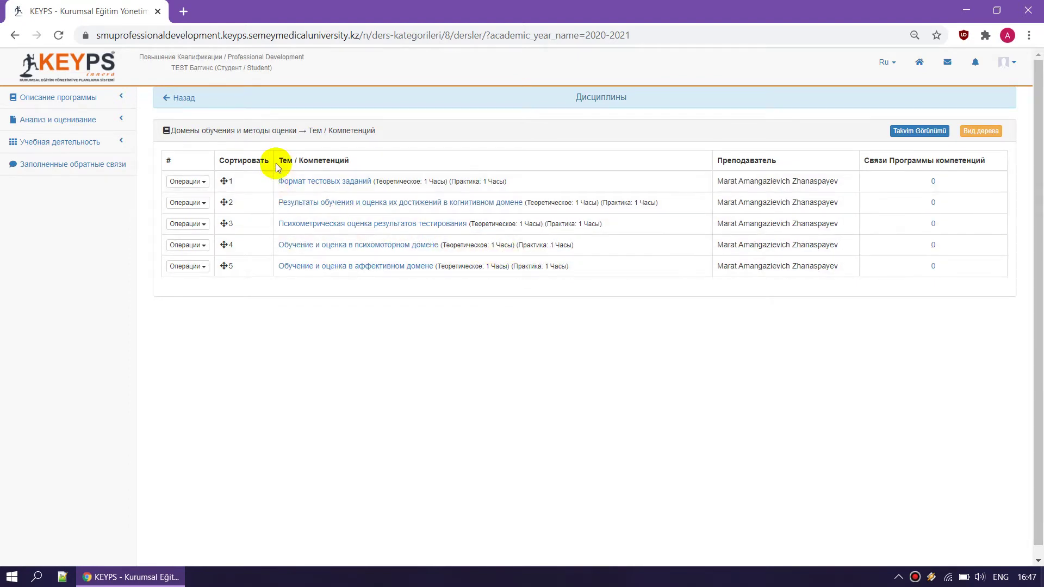
Step: Open the topic «Формат тестовых заданий» in a separate browser tab and switch to it
right_click(293, 185)
left_click(305, 193)
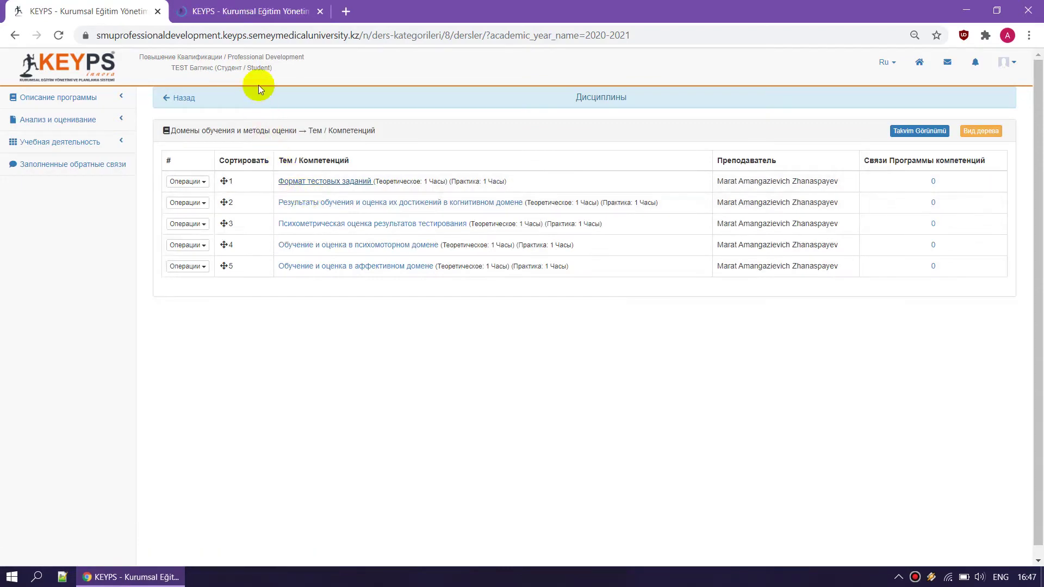
left_click(257, 19)
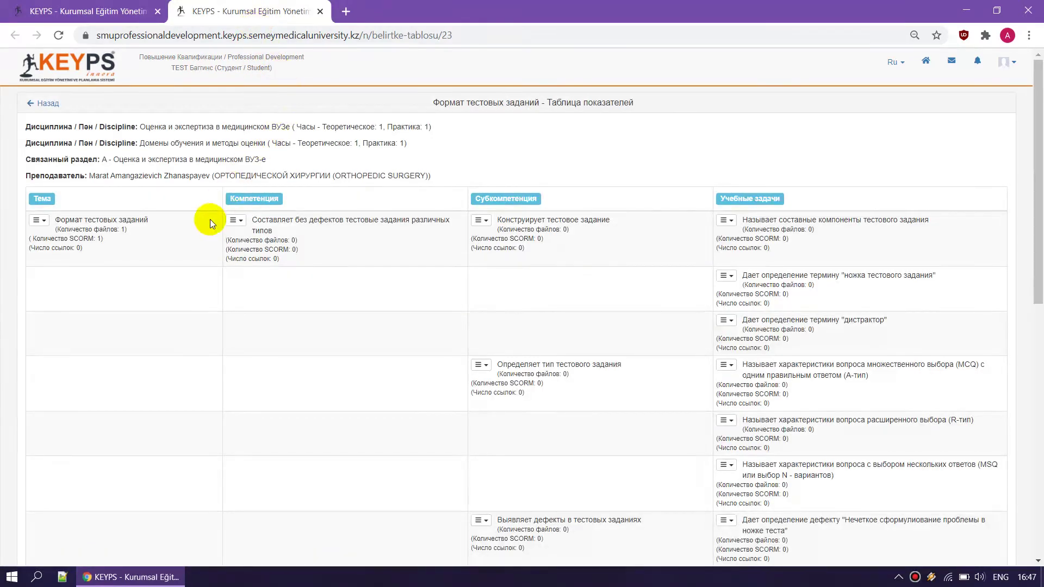
Step: Examine the topic's indicator table: competencies, subcompetencies, learning tasks and the SCORM entry for «Формат тестовых заданий»
scroll(213, 240, "down", 3)
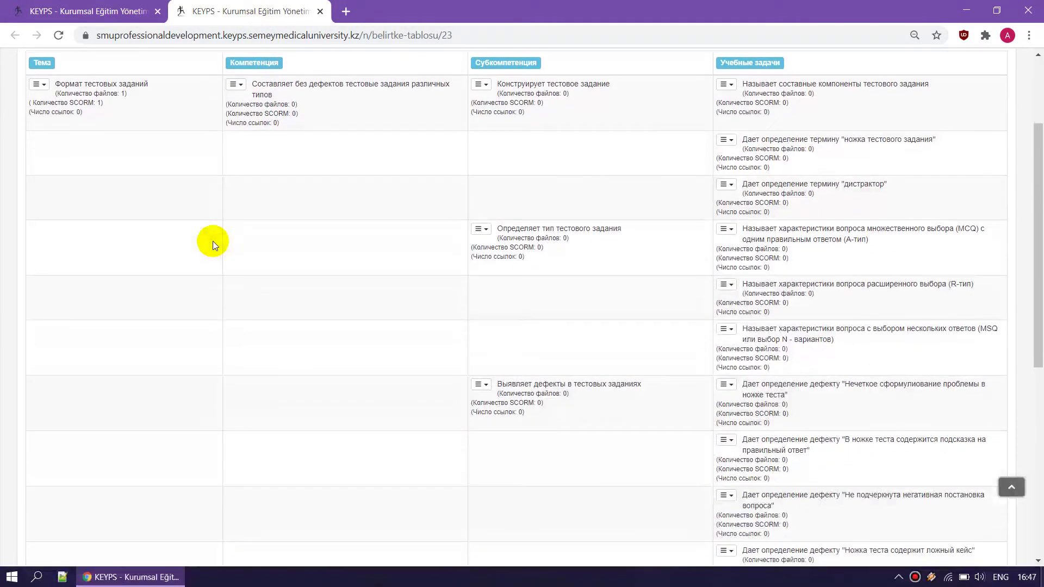
scroll(214, 240, "down", 4)
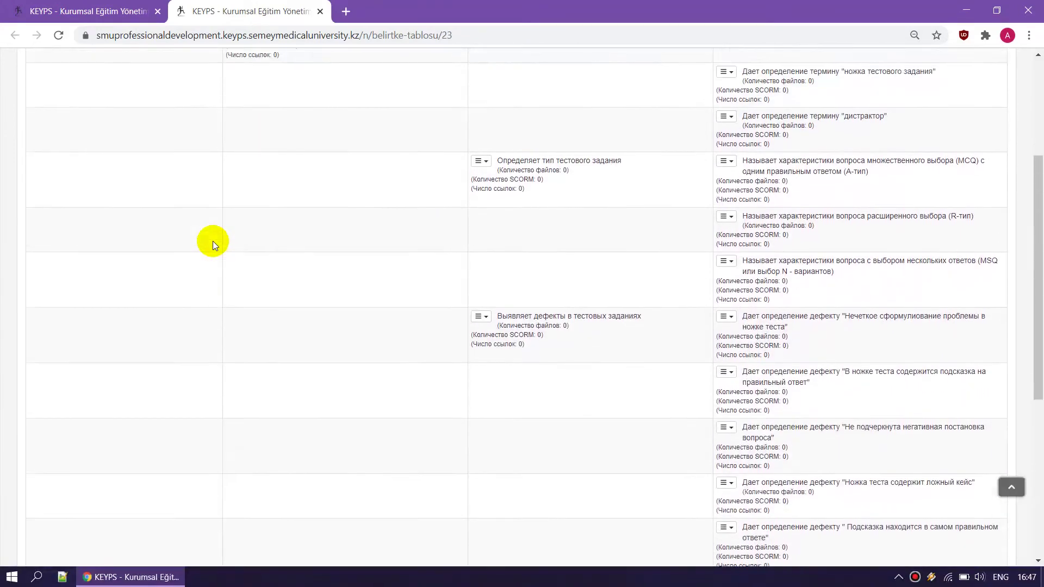
scroll(213, 240, "down", 3)
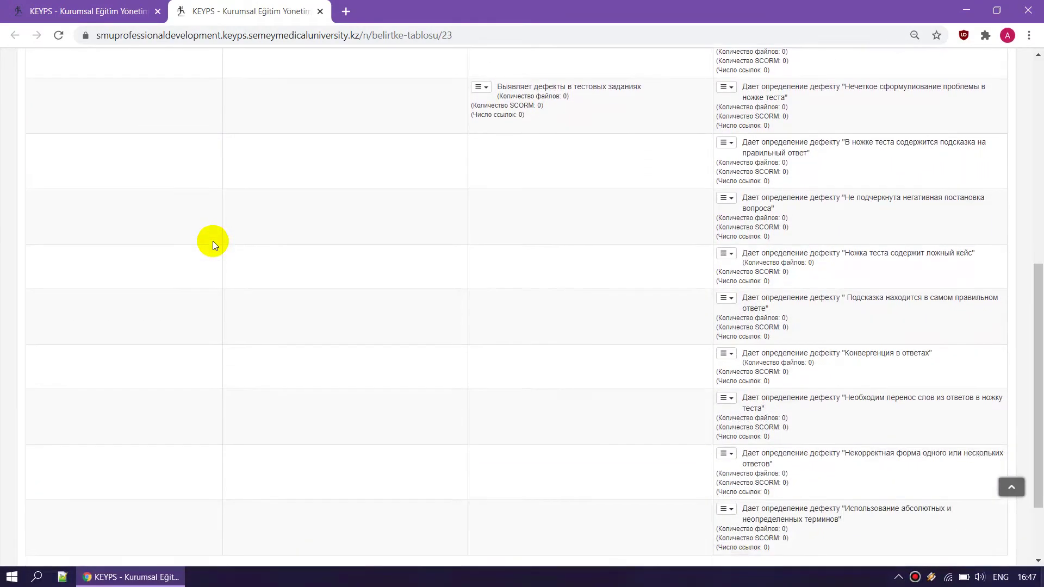
scroll(213, 240, "up", 10)
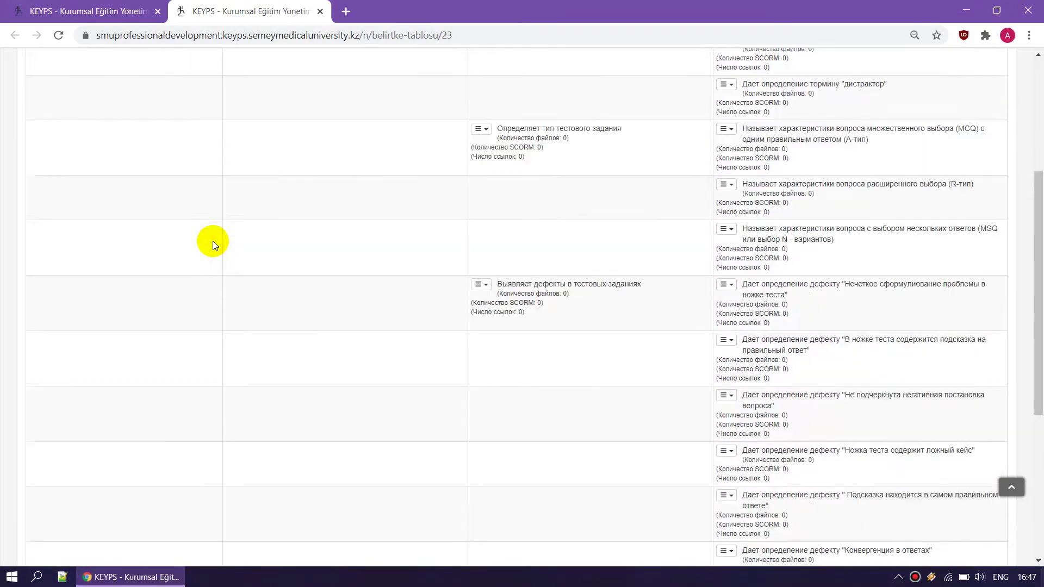
left_click_drag(273, 220, 357, 220)
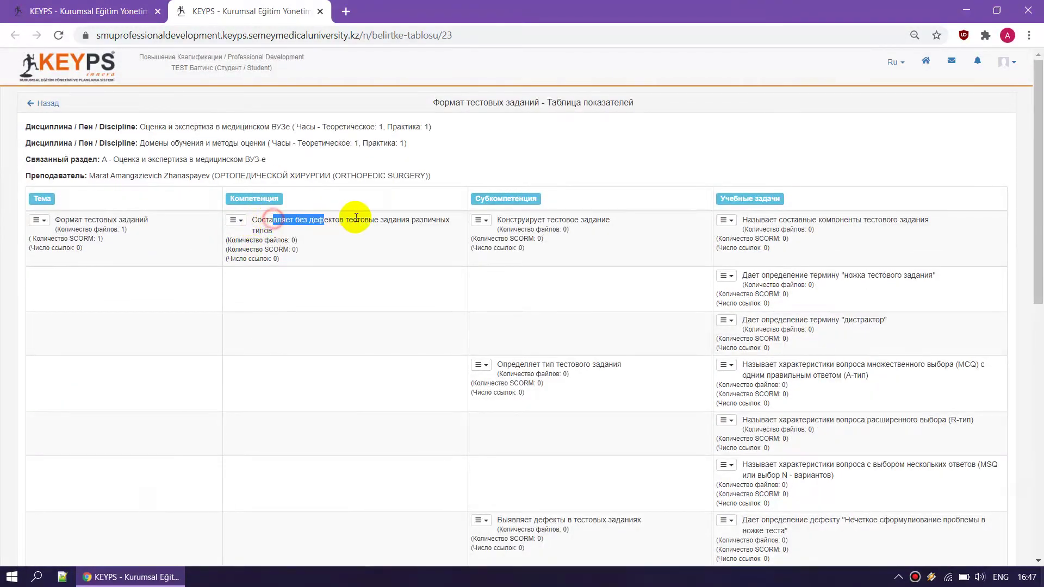
left_click_drag(506, 219, 589, 218)
left_click_drag(752, 220, 893, 223)
left_click(925, 225)
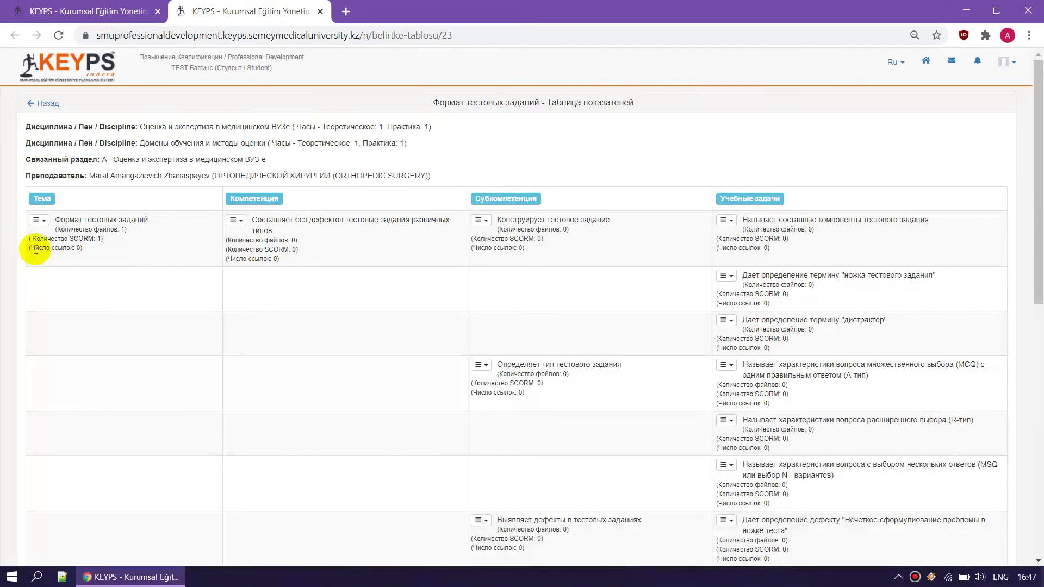
left_click_drag(30, 238, 102, 239)
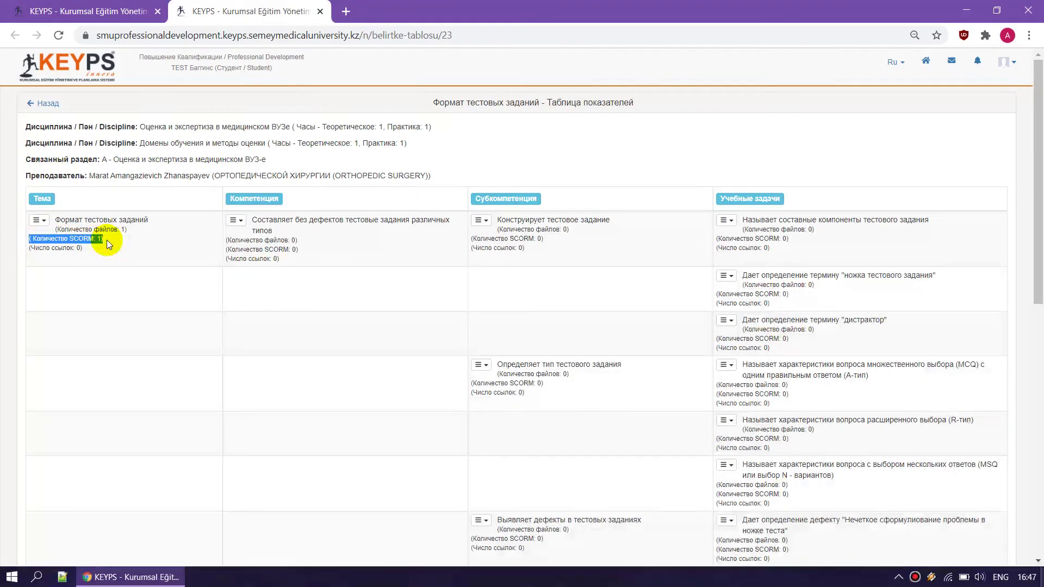
left_click(106, 239)
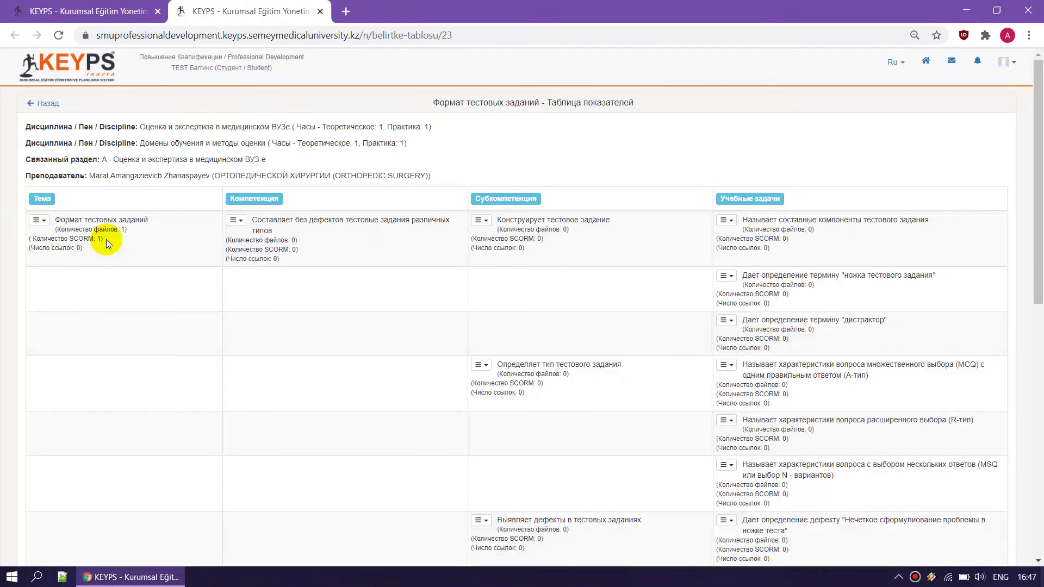
Step: Open the file list of the topic «Формат тестовых заданий» and view its SCORM material
left_click(44, 225)
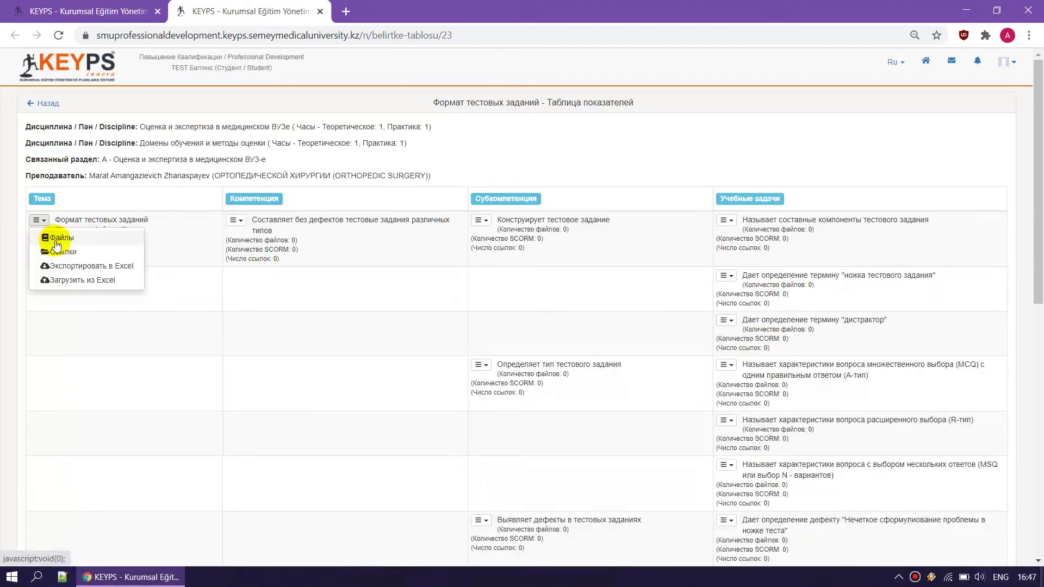
left_click(92, 238)
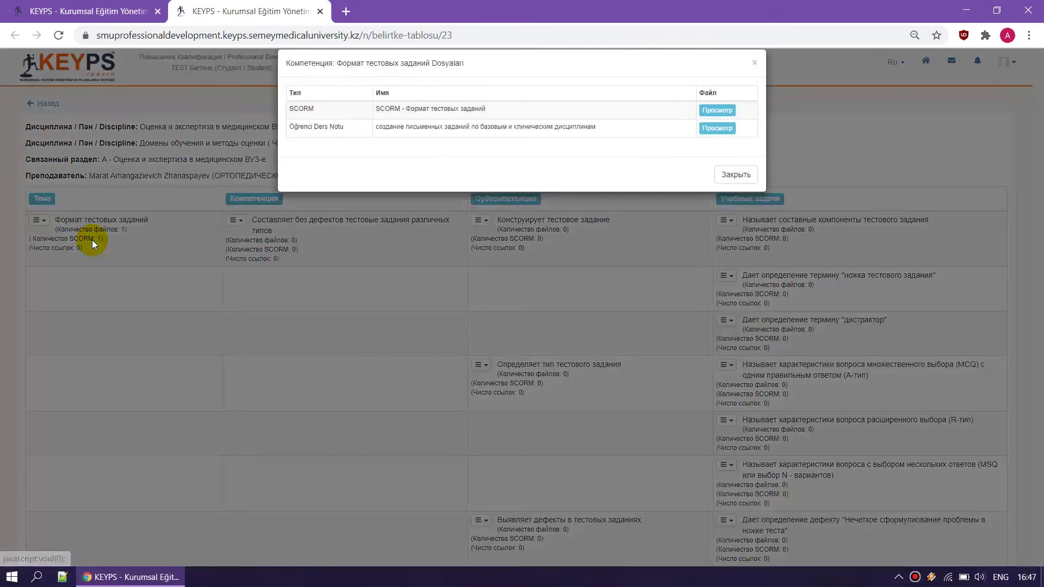
left_click_drag(291, 125, 337, 129)
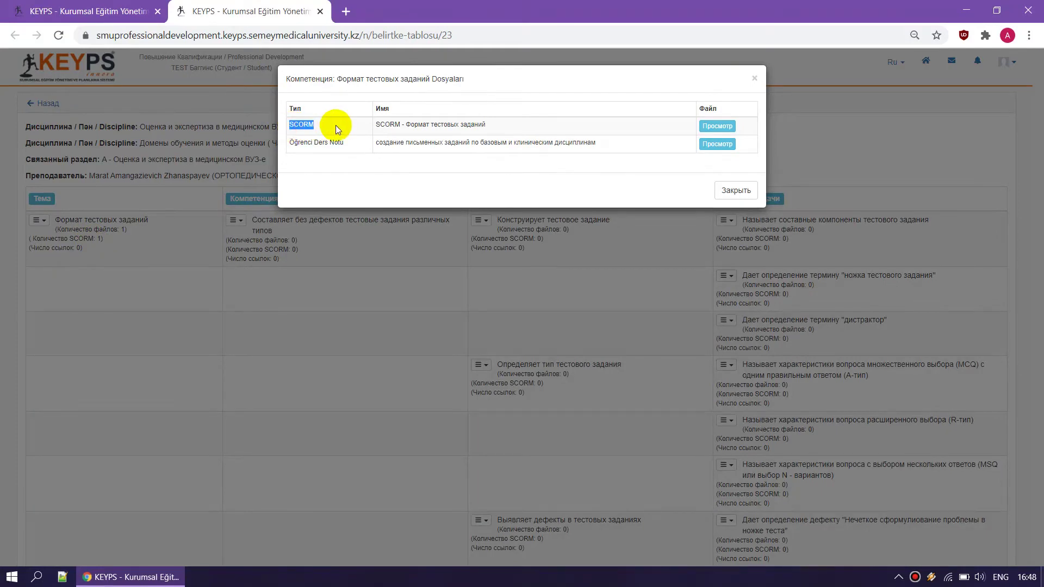
left_click(521, 125)
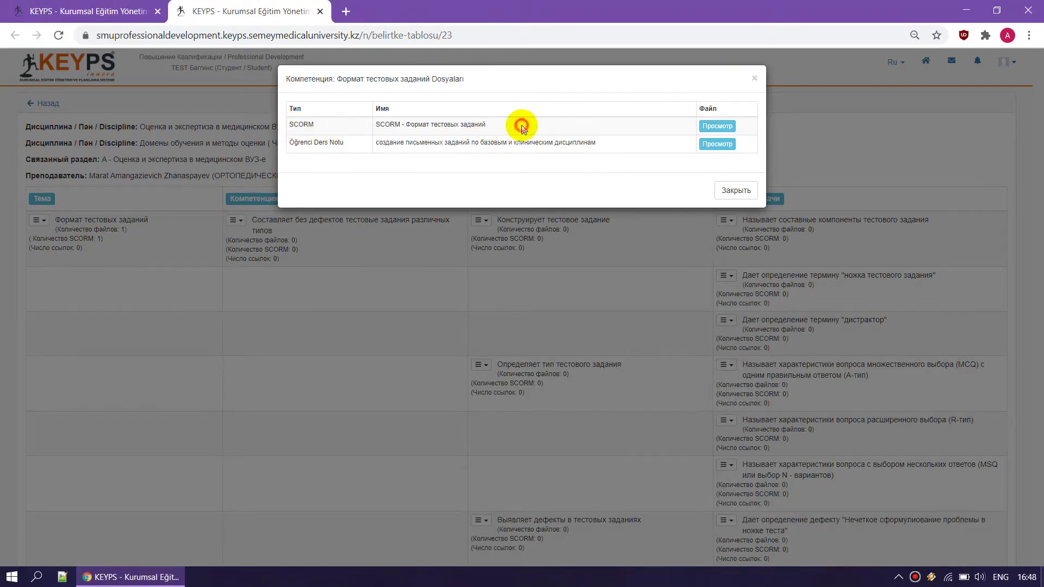
left_click(713, 128)
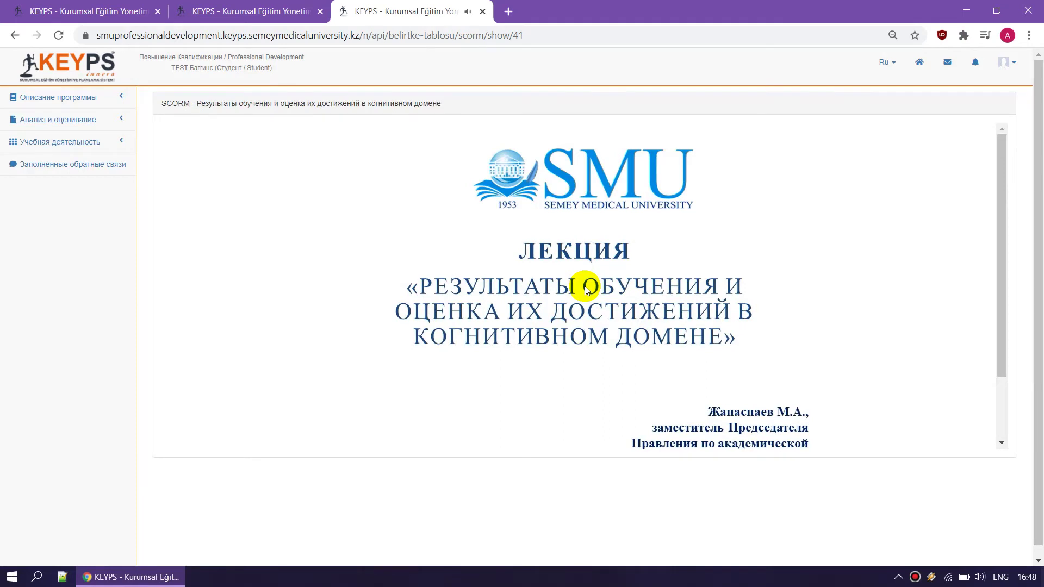
Step: Advance the SCORM lecture slides and view the test results page with its continue and retake options
scroll(586, 289, "down", 2)
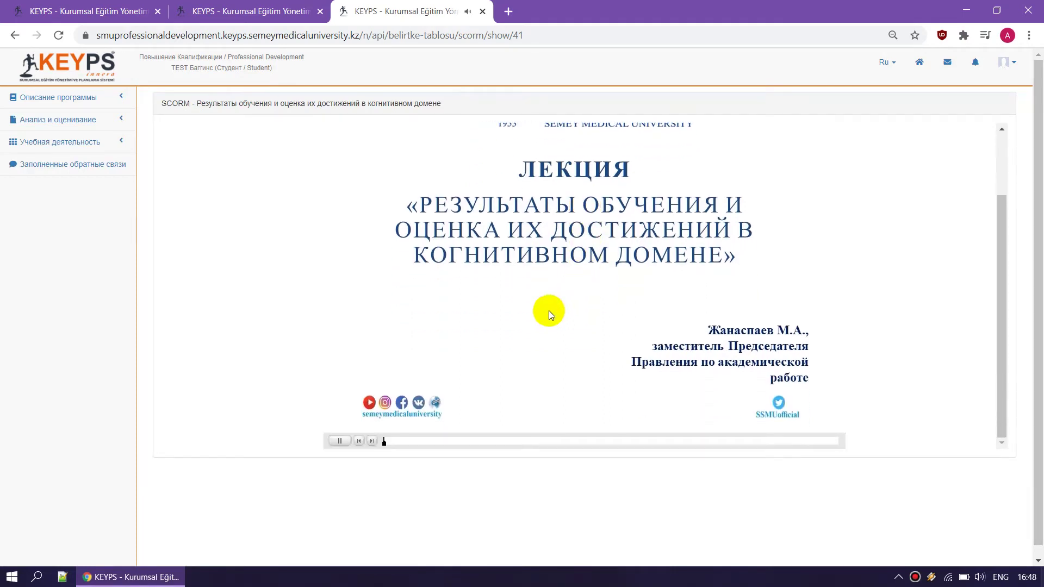
left_click(372, 441)
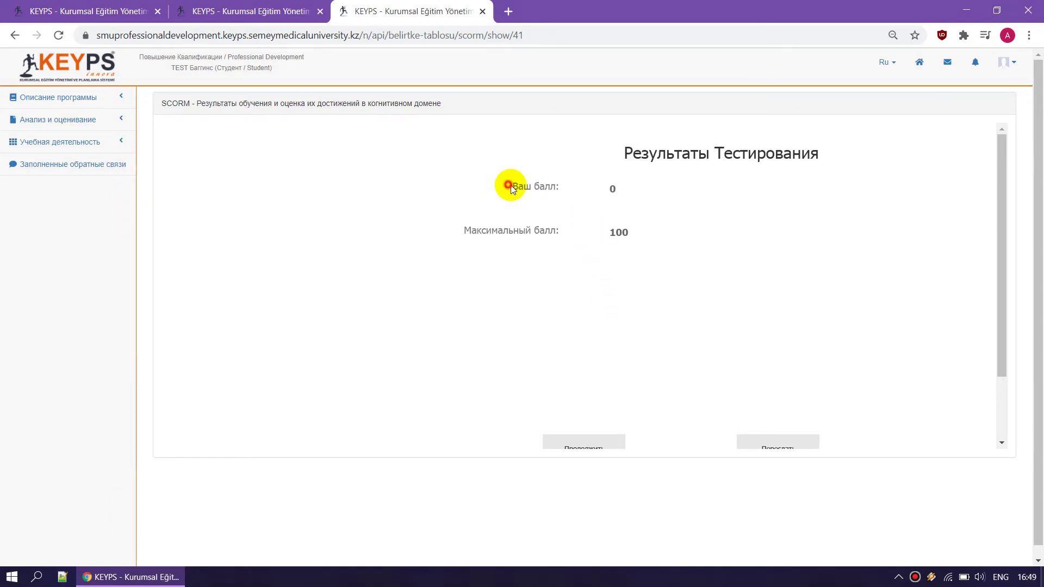
left_click_drag(1005, 302, 1010, 321)
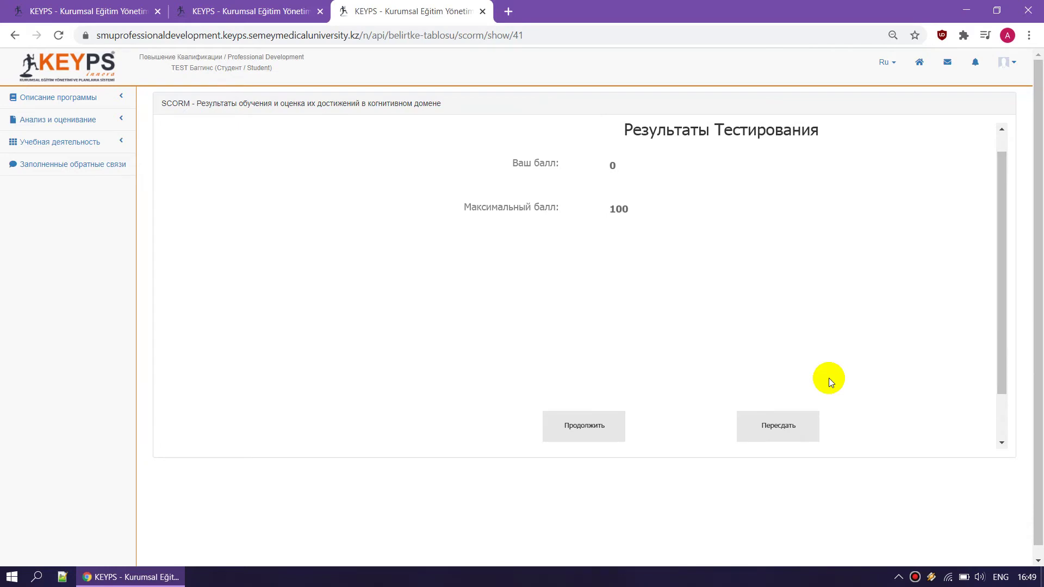
Step: Return to the disciplines tab, open the theoretical exams list and check the date and time of today's exam
left_click(90, 11)
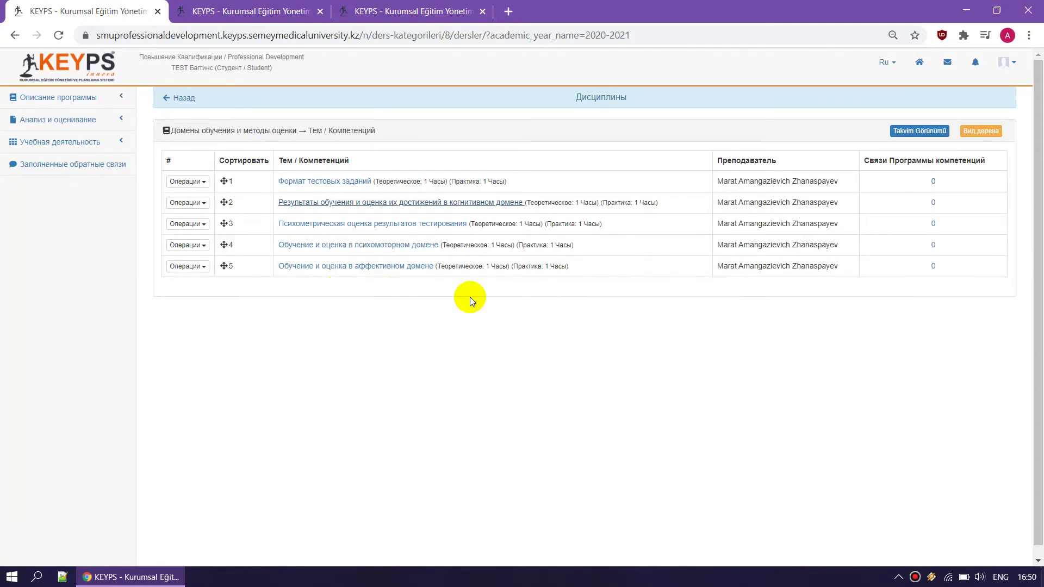
left_click(79, 126)
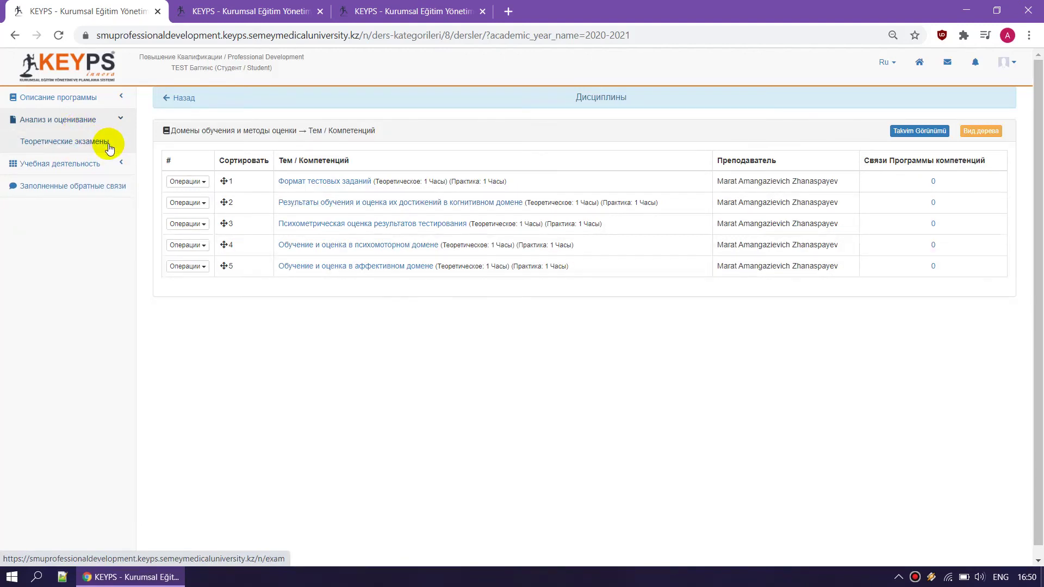
left_click(109, 146)
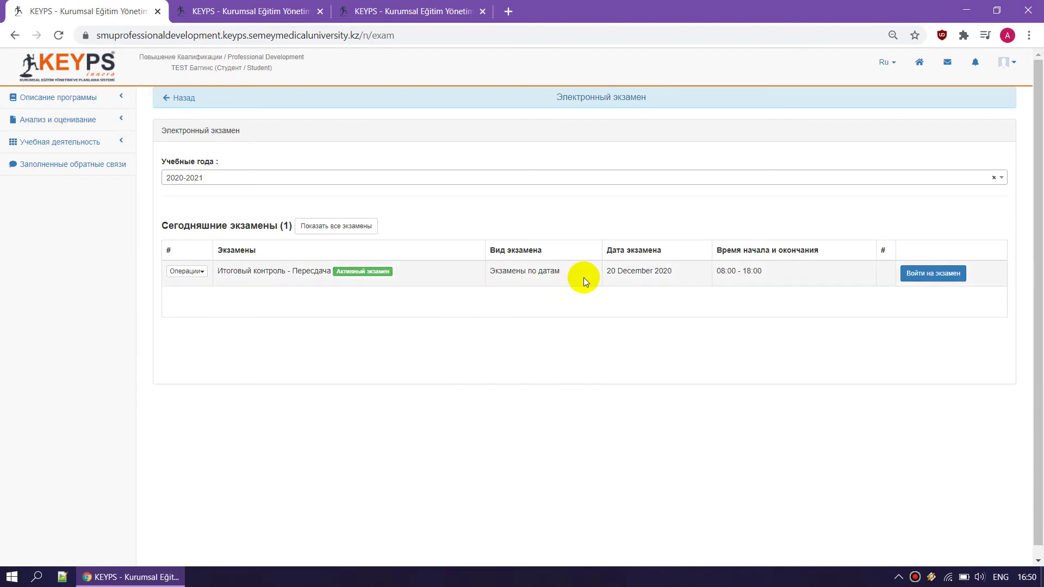
left_click_drag(604, 269, 763, 270)
left_click(775, 273)
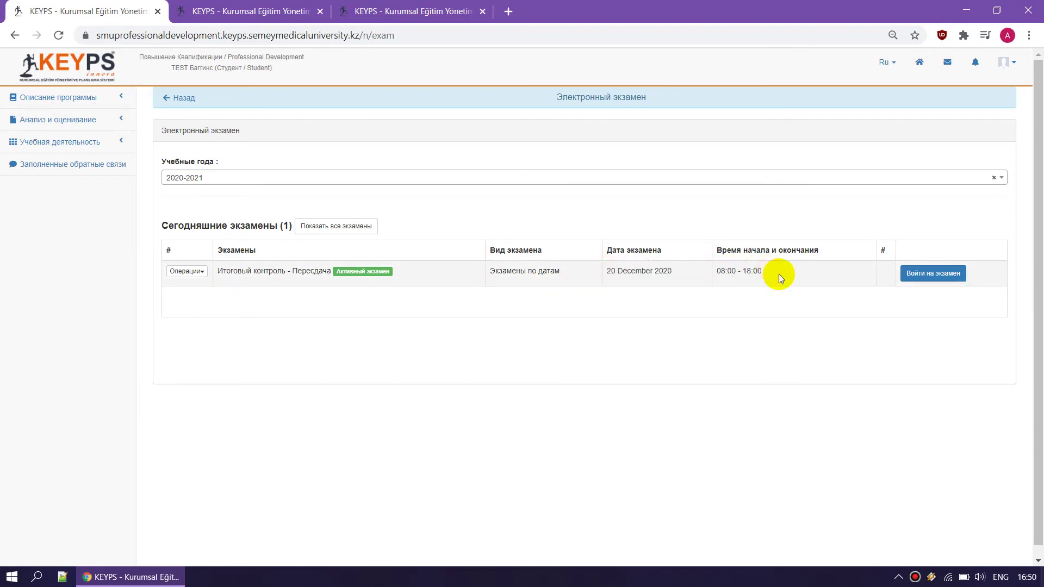
Step: Enter the exam «Итоговый контроль - Пересдача», answer question 1 with «слово» and save the answer
left_click(934, 278)
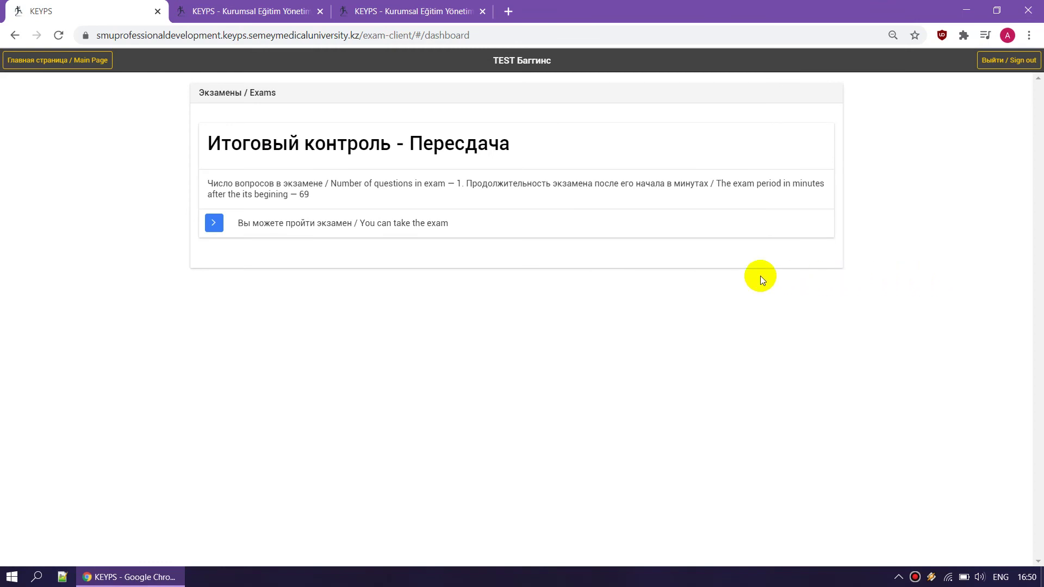
left_click(290, 224)
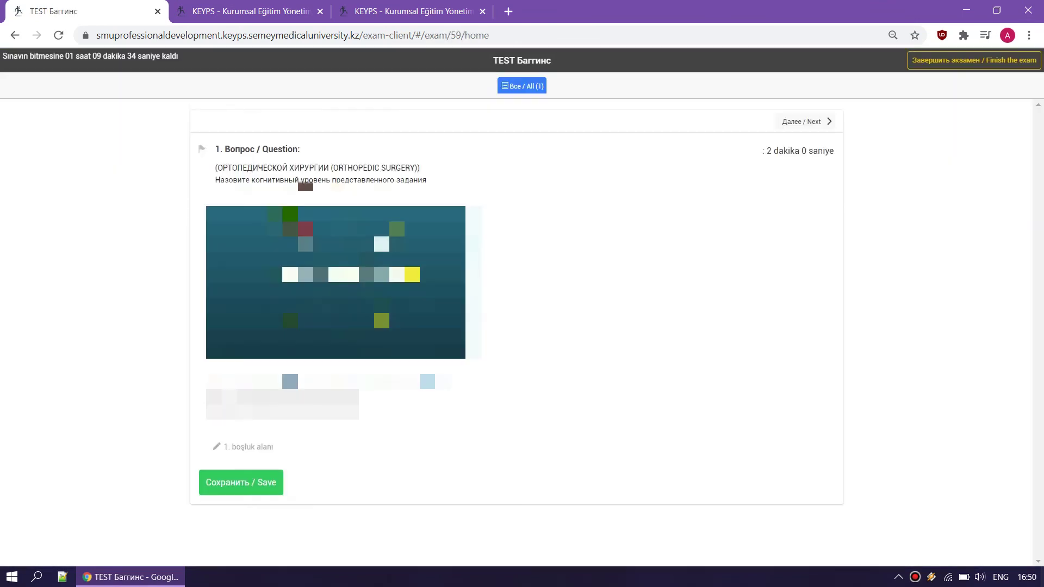
left_click(287, 435)
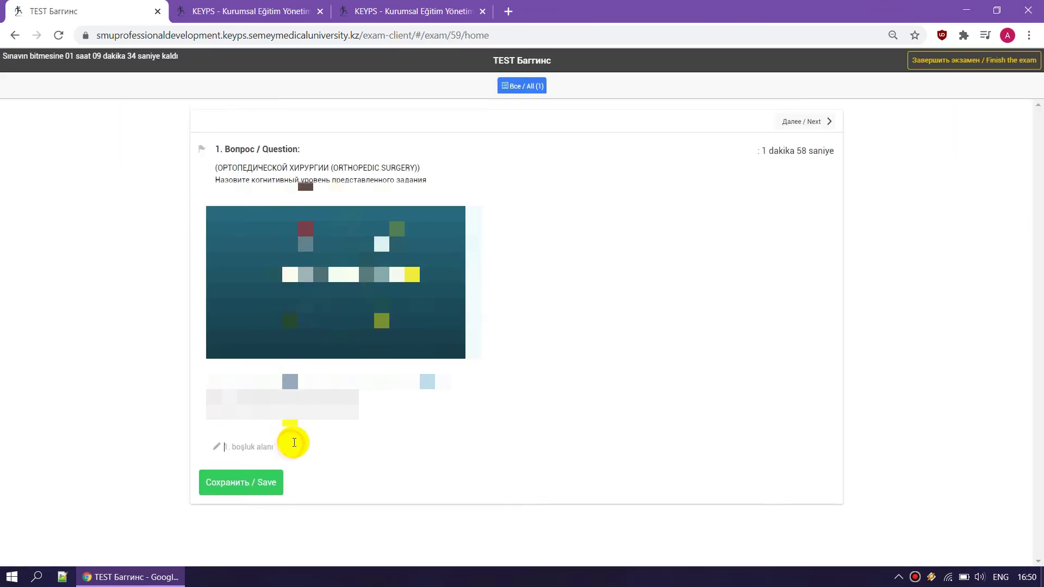
type("ck")
key("BackSpace")
key("BackSpace")
key("alt+shift")
type("слово")
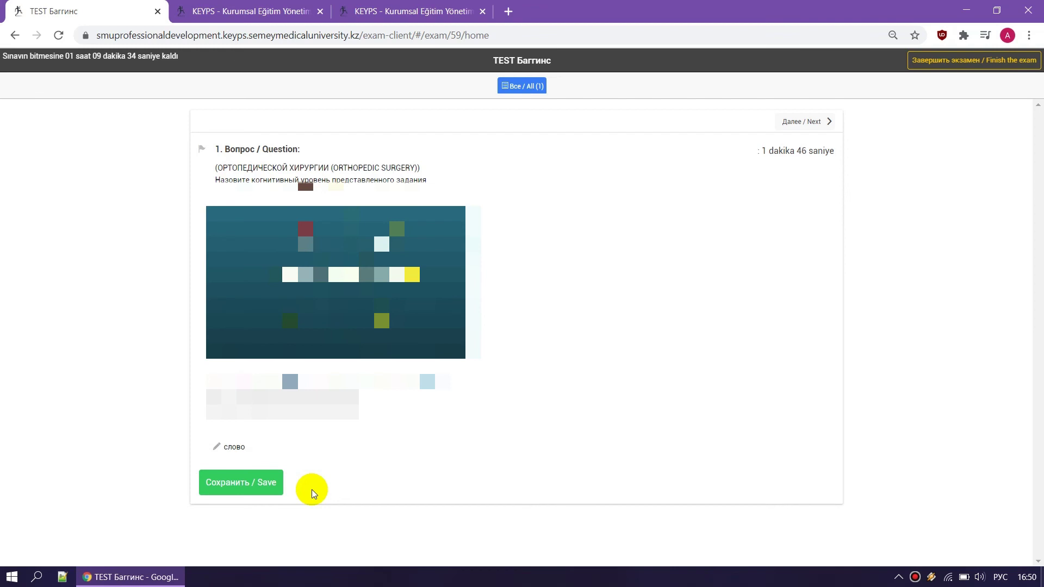
left_click(254, 490)
Step: Finish the exam, confirm it and return to the electronic exam list
left_click(933, 62)
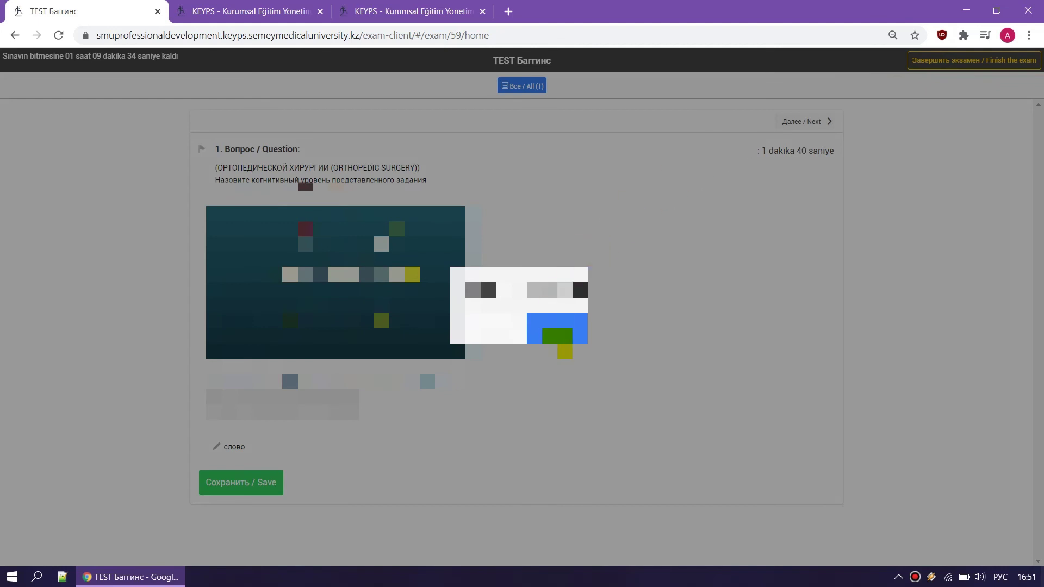
left_click(557, 328)
left_click(534, 351)
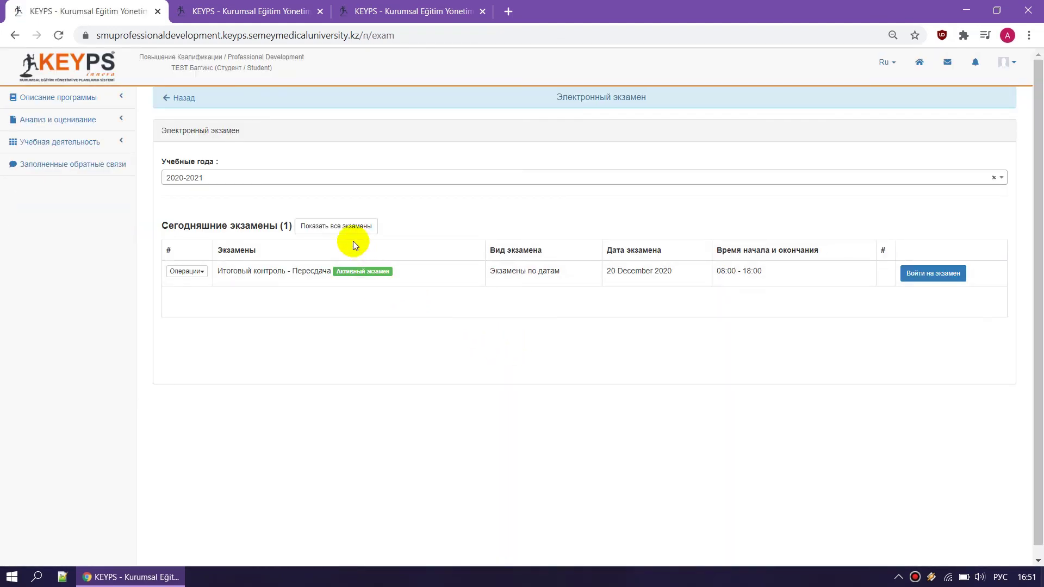
Step: Show all exams and view the result of the past exam «Итоговый контроль» dated 19 December 2020
left_click(345, 225)
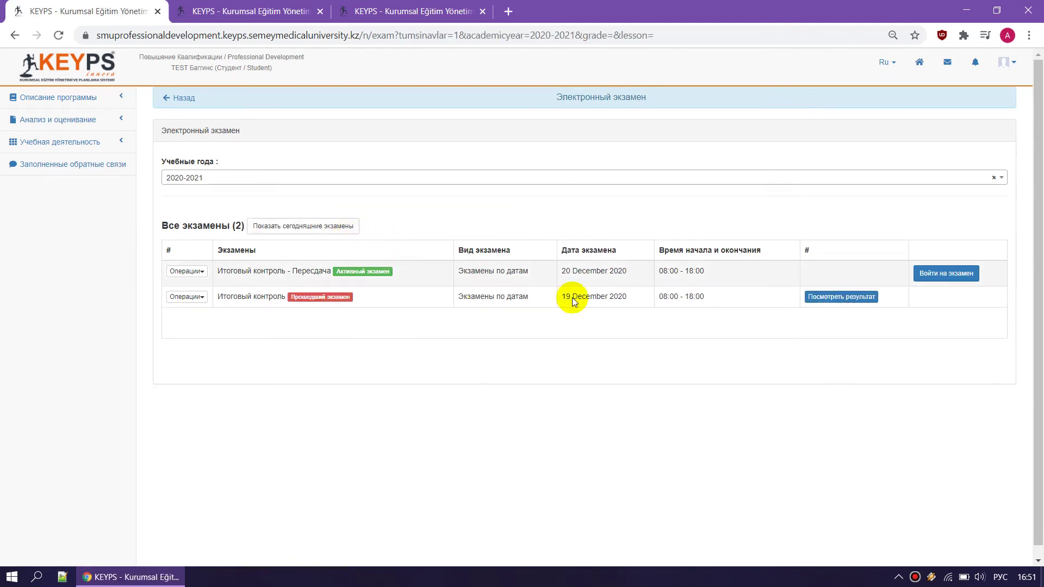
left_click(838, 298)
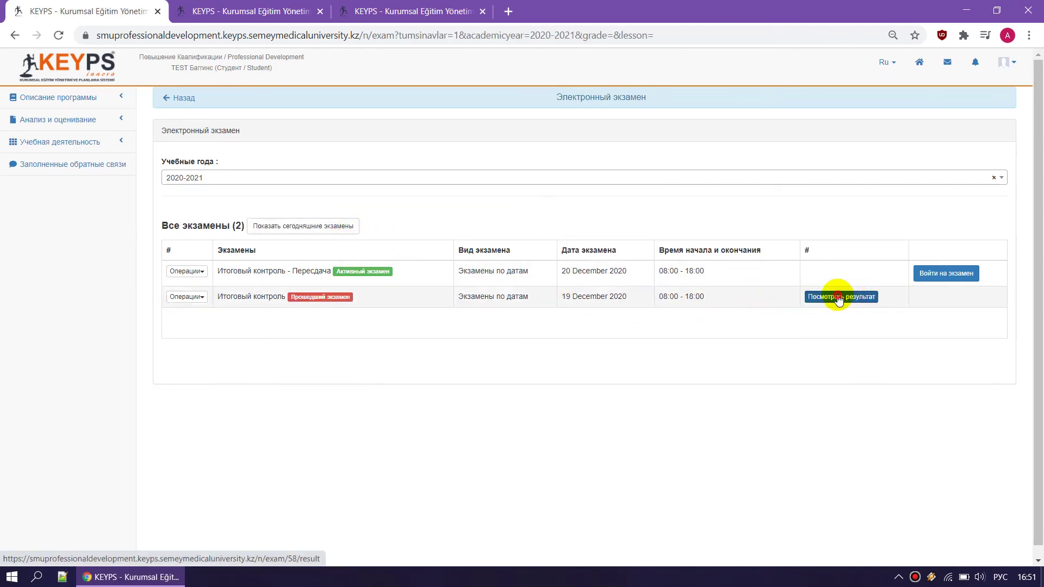
left_click_drag(945, 214, 878, 220)
left_click(550, 284)
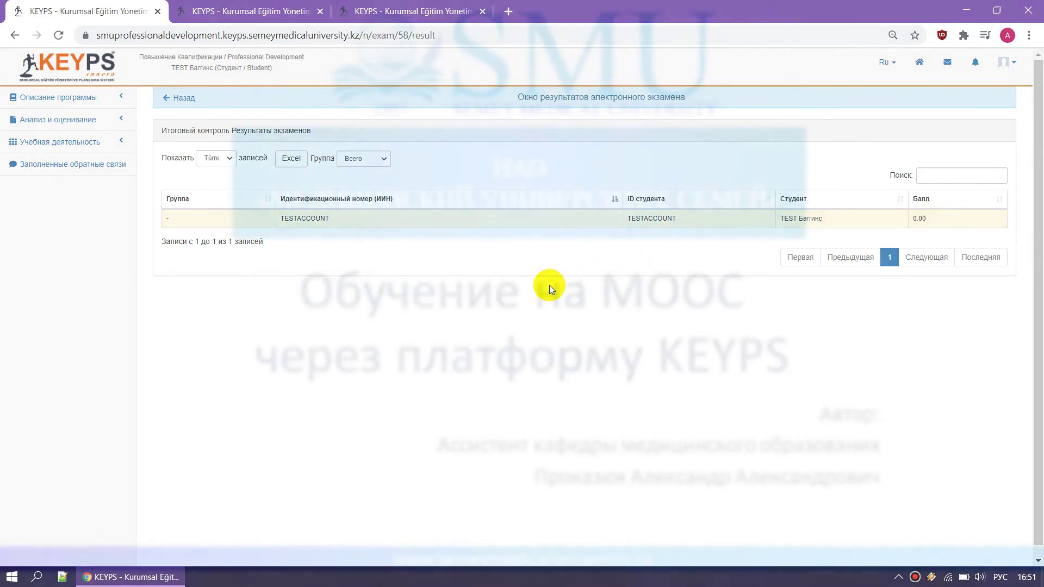